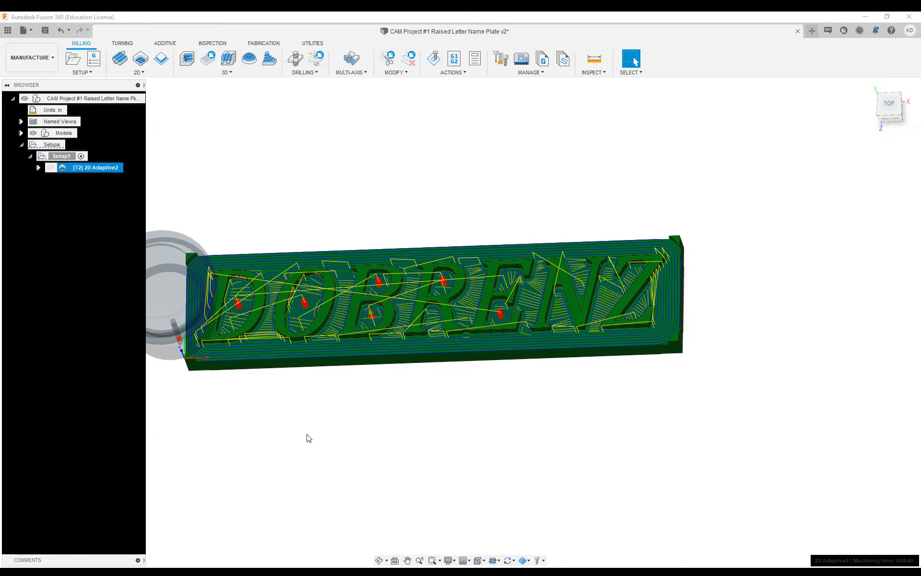
click(94, 182)
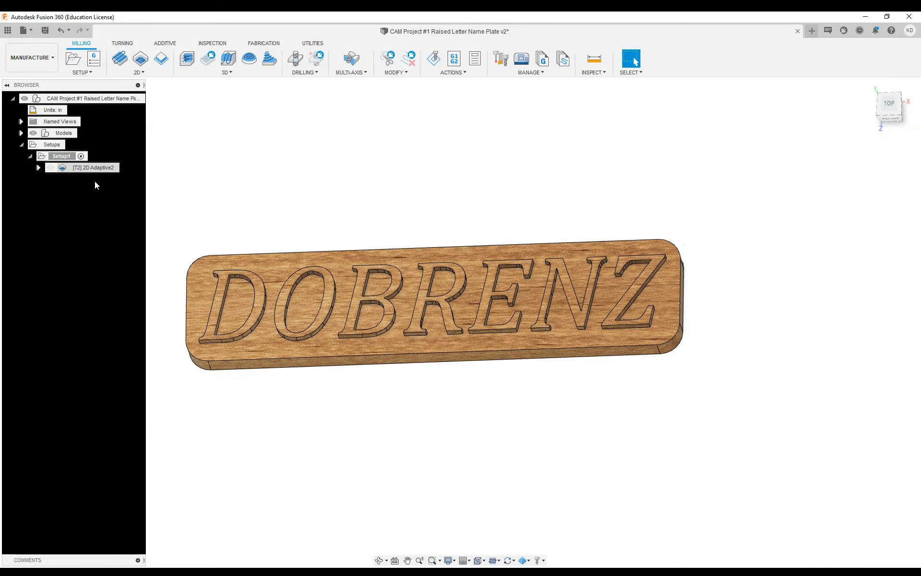
click(95, 169)
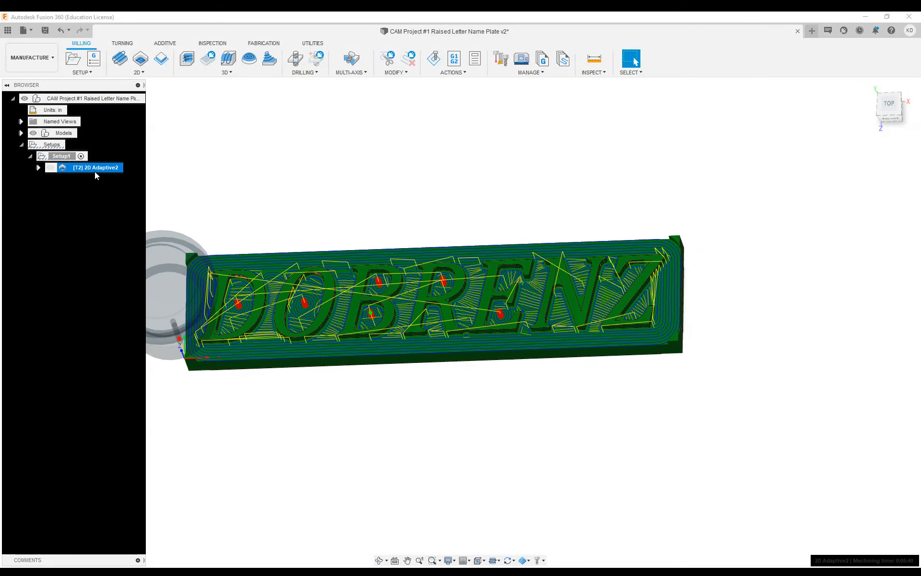
click(198, 187)
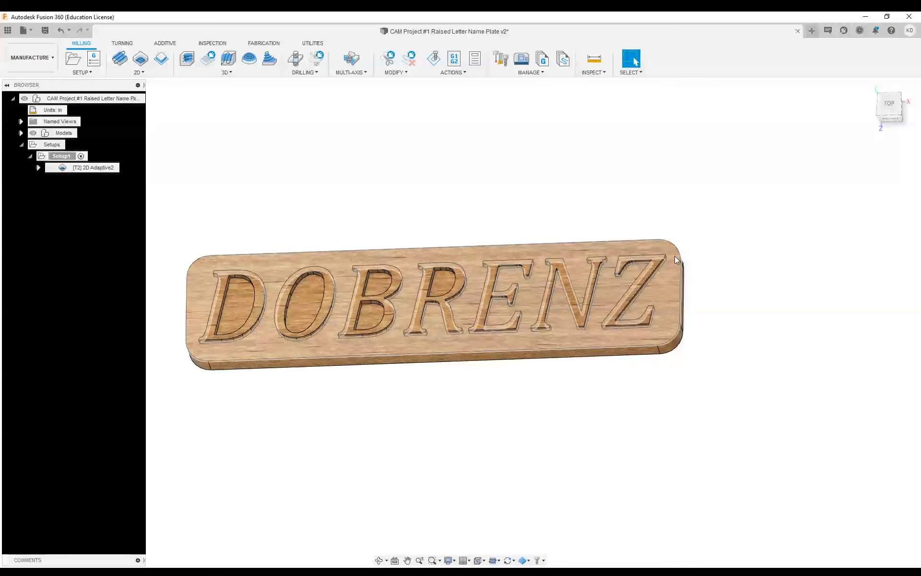
- Create a 2D Contour operation that uses the #1 1/4" HSS End Mill from the document's tools
click(137, 73)
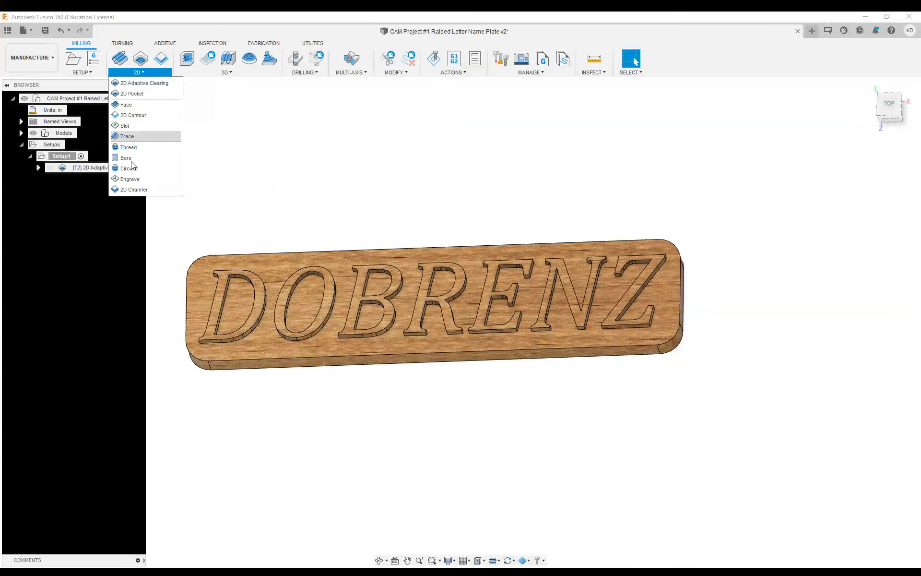
click(134, 116)
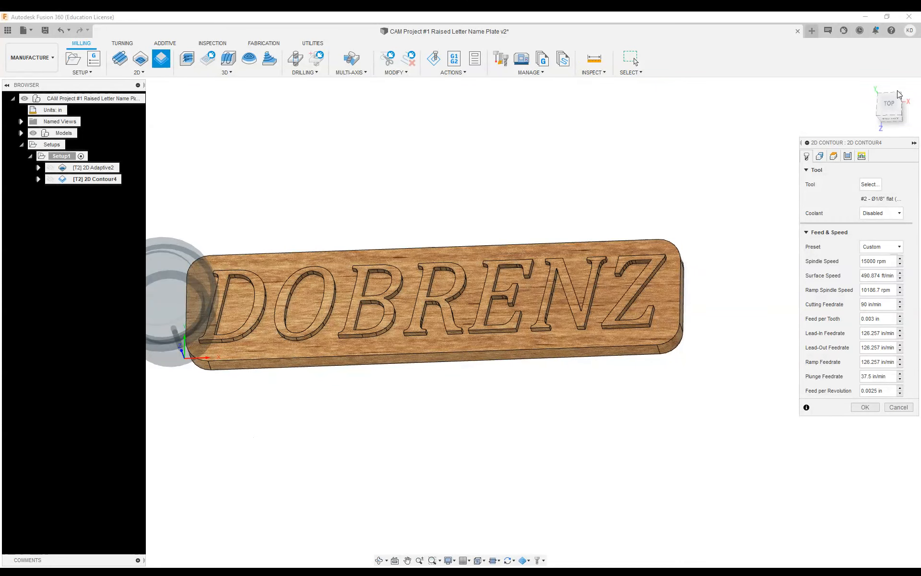
click(871, 184)
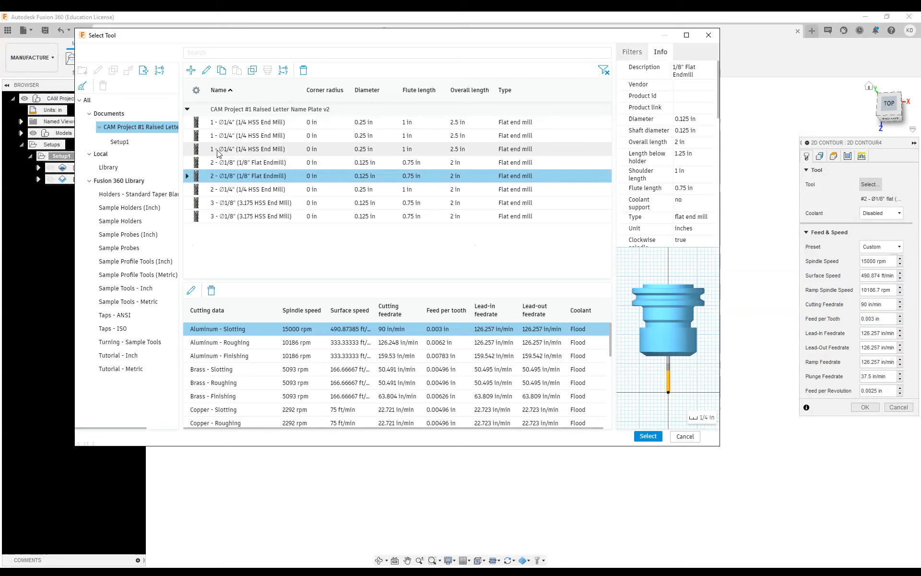
click(245, 153)
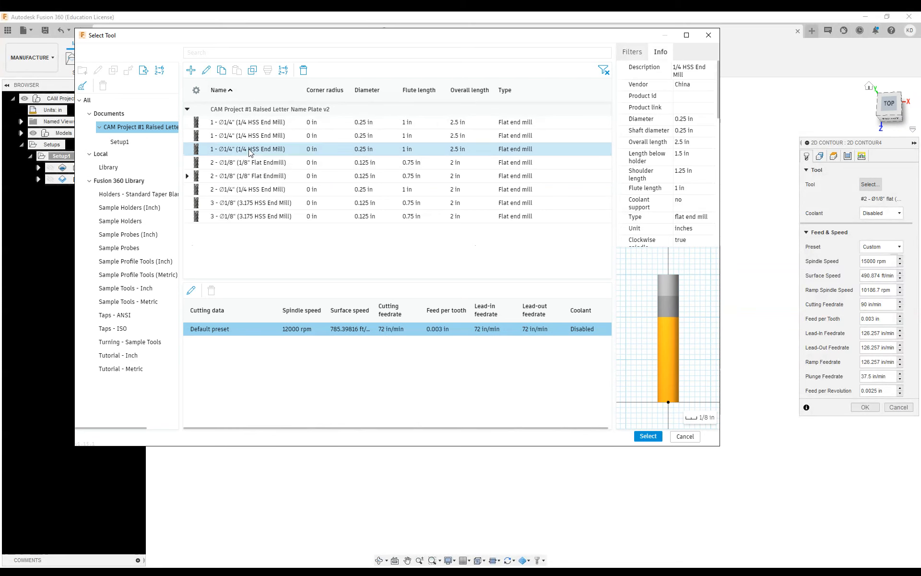
click(648, 437)
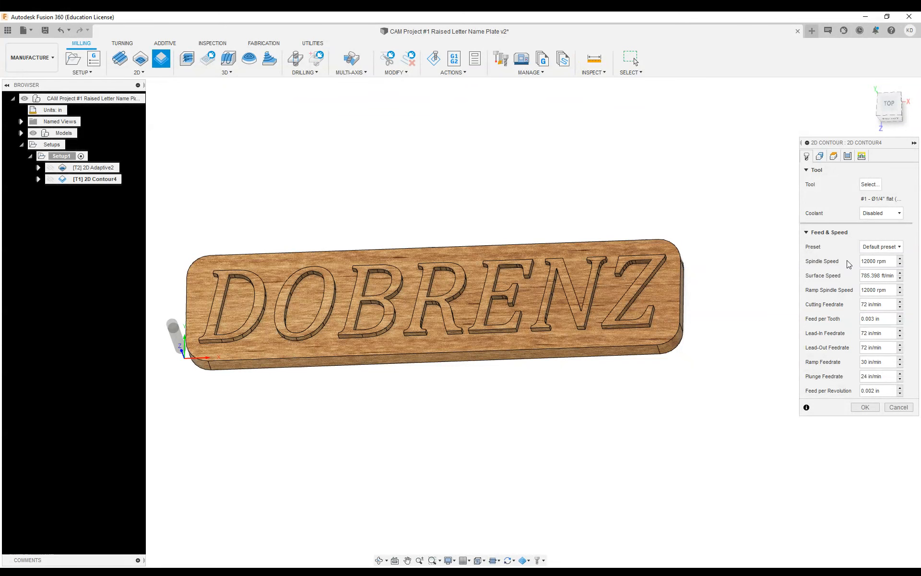
- Select the name plate's bottom outer edge as the contour to cut
click(820, 157)
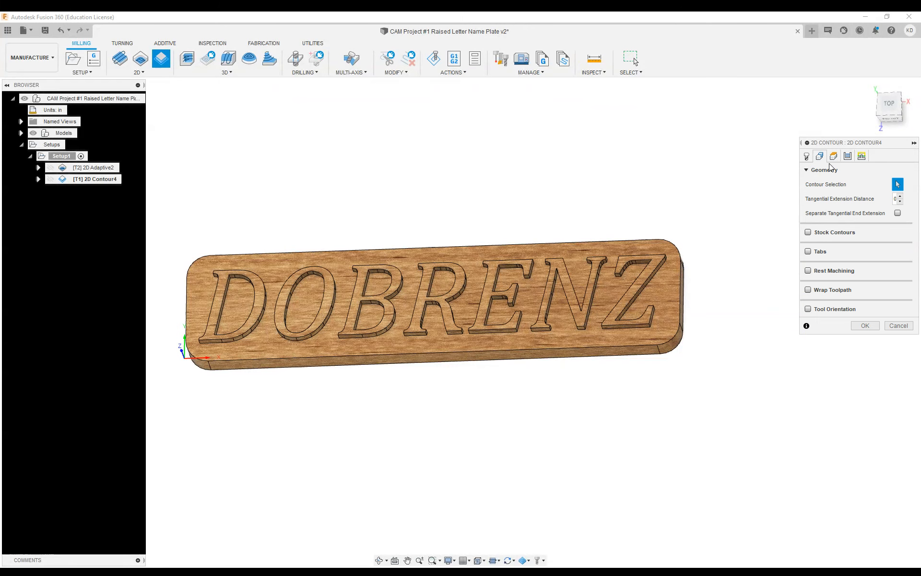
shift+middle_drag(474, 322, 465, 352)
click(466, 352)
shift+middle_drag(569, 347, 720, 378)
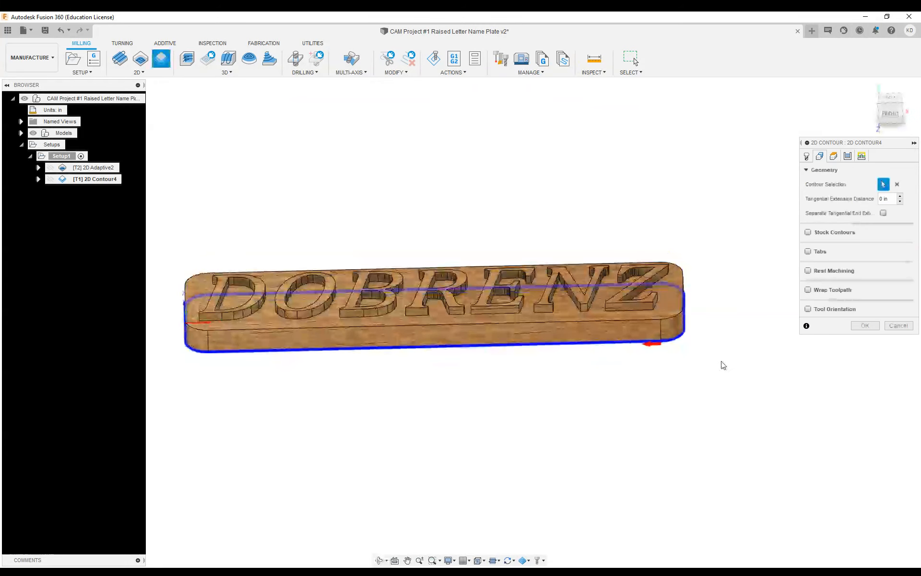
- Enable tabs on the contour, 0.5 in wide and 0.1 in high, positioned by distance every 5 in
click(809, 251)
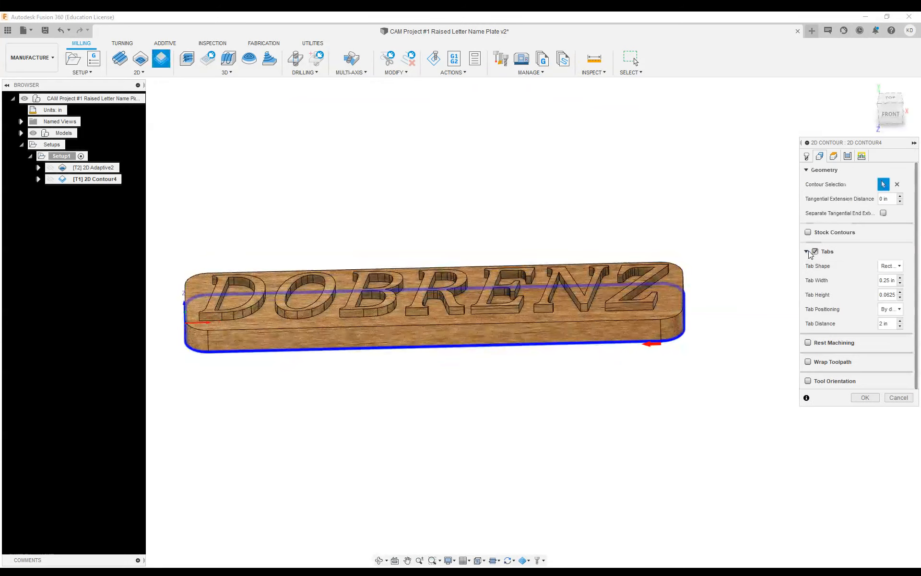
mouse_move(541, 362)
shift+middle_down()
mouse_move(523, 368)
mouse_move(525, 411)
mouse_move(517, 343)
mouse_move(521, 402)
mouse_move(522, 366)
mouse_move(508, 369)
mouse_move(518, 376)
mouse_move(528, 362)
shift+middle_up()
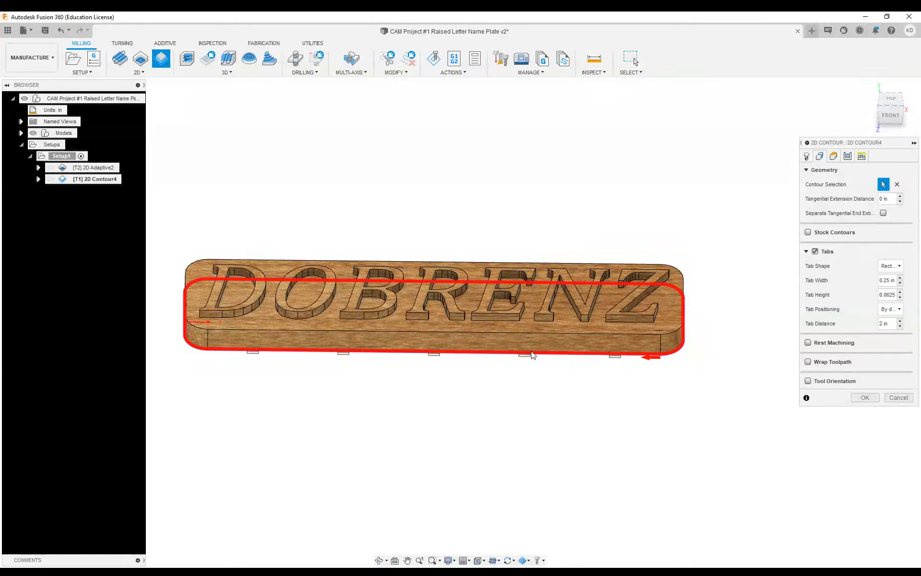
shift+middle_drag(549, 397, 552, 428)
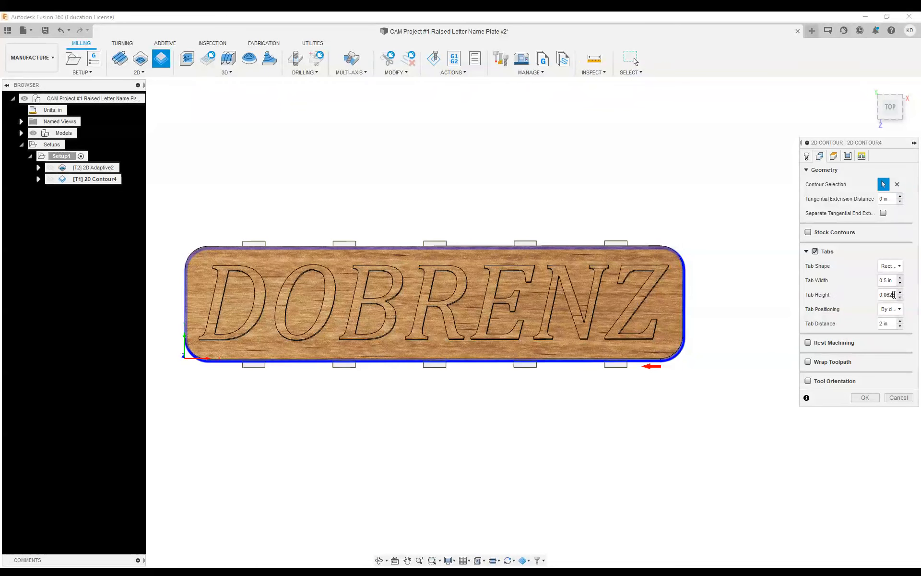
key(BackSpace)
key(BackSpace)
text(.1)
click(888, 315)
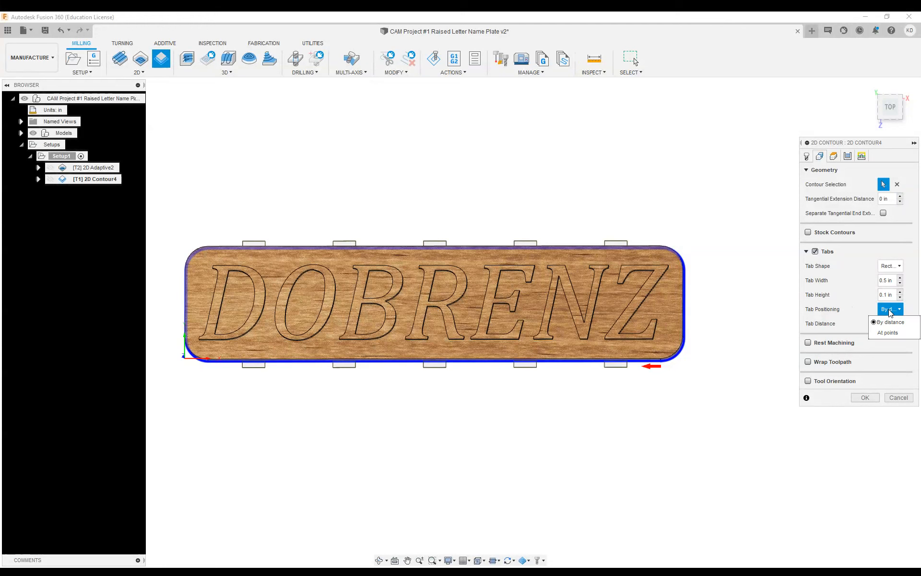
click(889, 325)
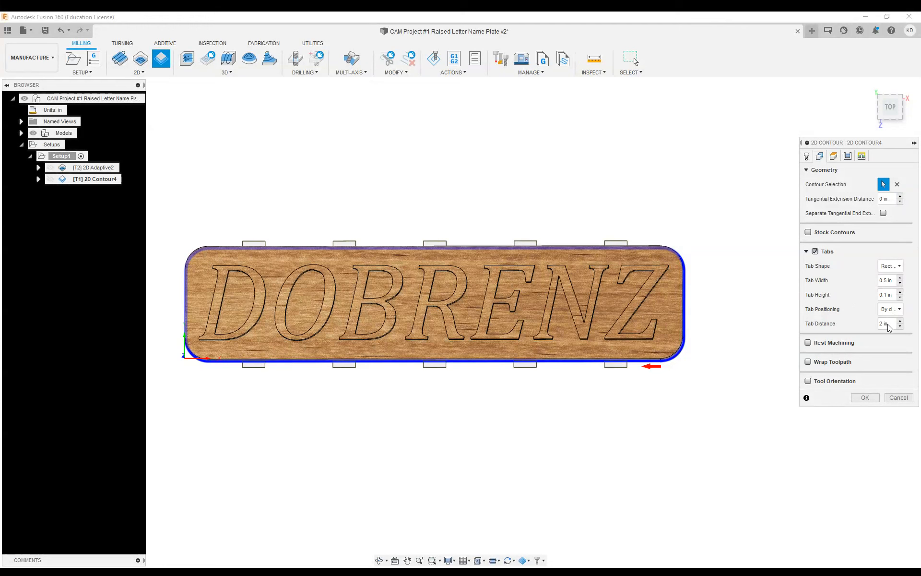
key(BackSpace)
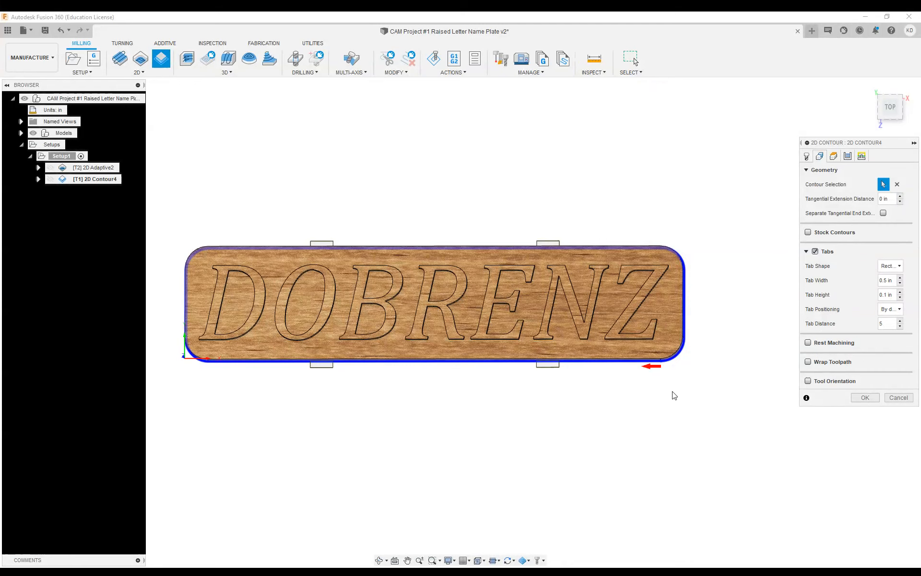
- Set the contour's bottom height to be measured from Model bottom
click(834, 156)
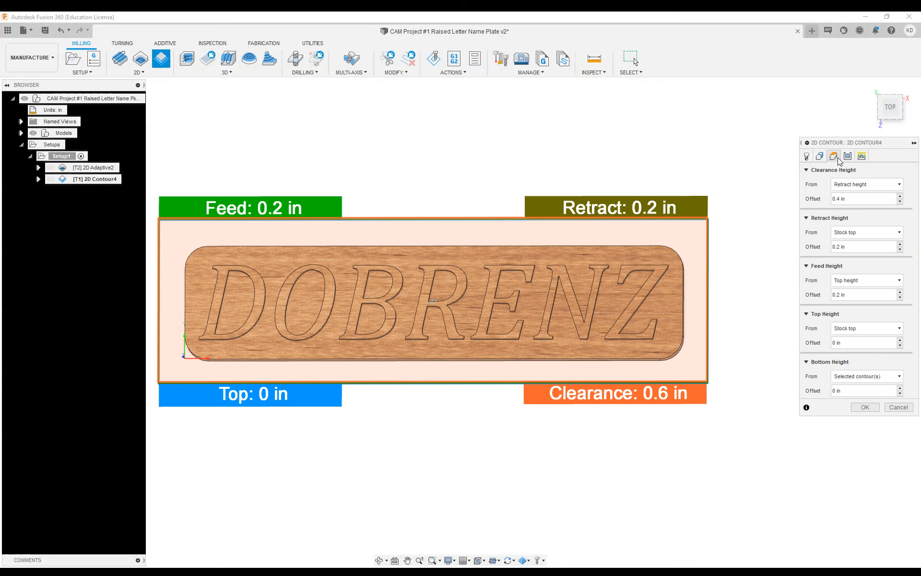
shift+middle_drag(590, 374, 594, 295)
click(853, 379)
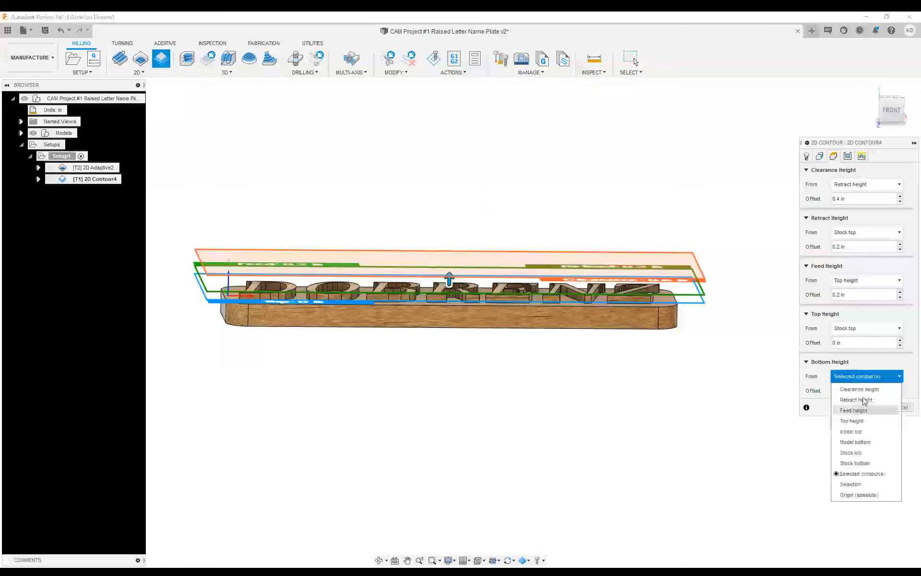
click(865, 442)
mouse_move(667, 370)
shift+middle_down()
mouse_move(627, 346)
mouse_move(616, 362)
mouse_move(662, 374)
shift+middle_up()
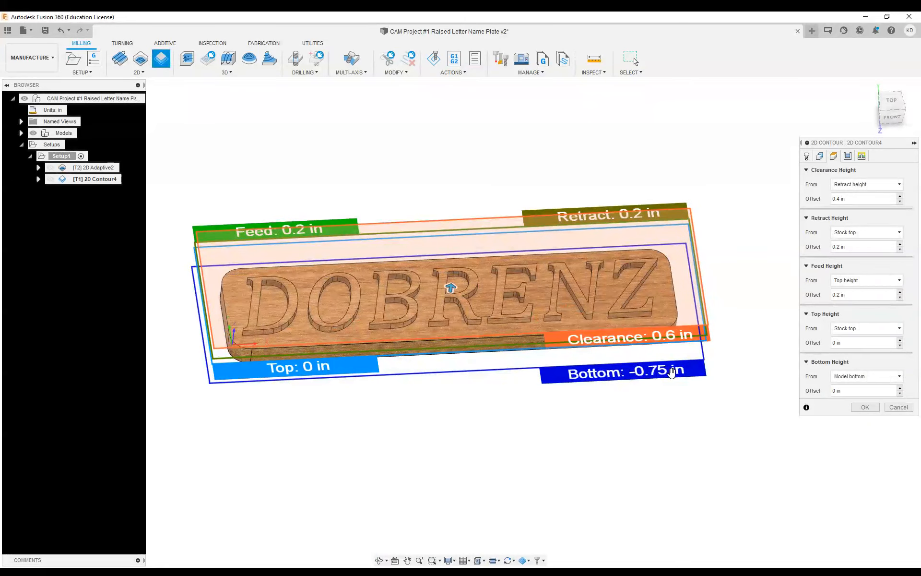
shift+middle_drag(660, 377, 666, 346)
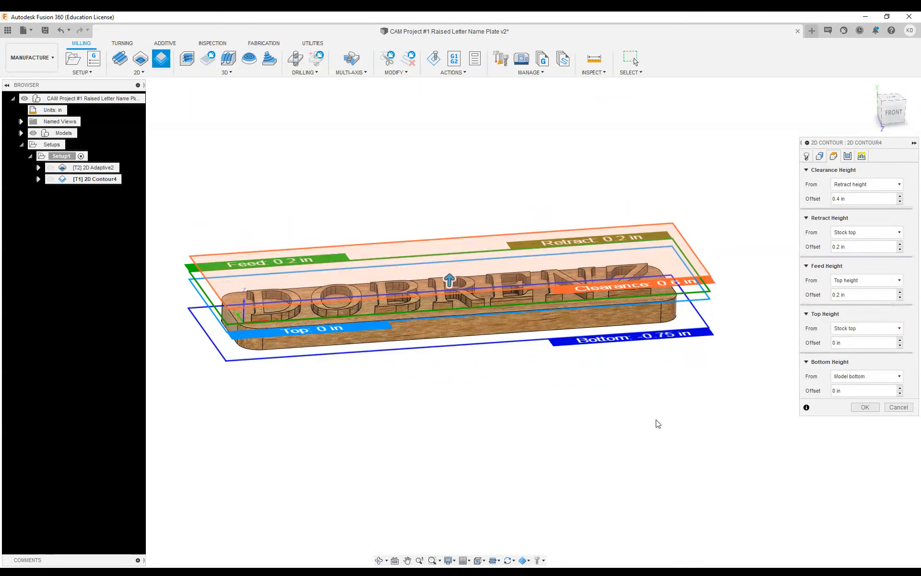
click(859, 376)
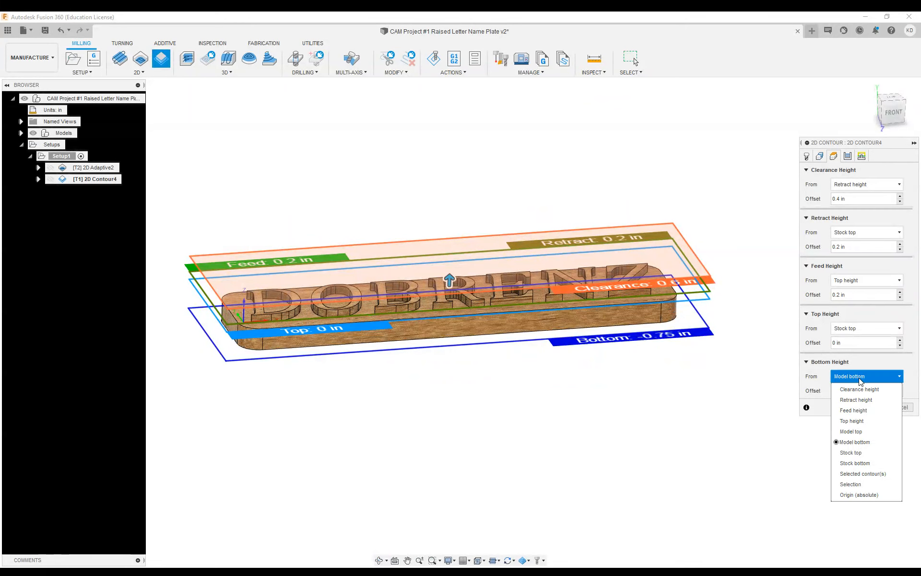
click(783, 425)
- Enable multiple depths for the contour's passes with a maximum roughing stepdown of 0.25 in
click(847, 156)
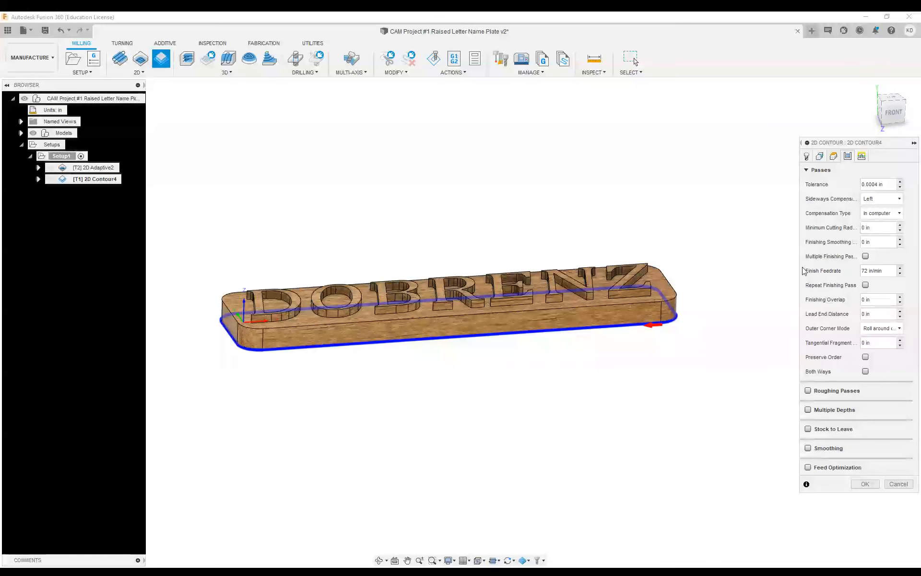
shift+middle_drag(531, 370, 565, 353)
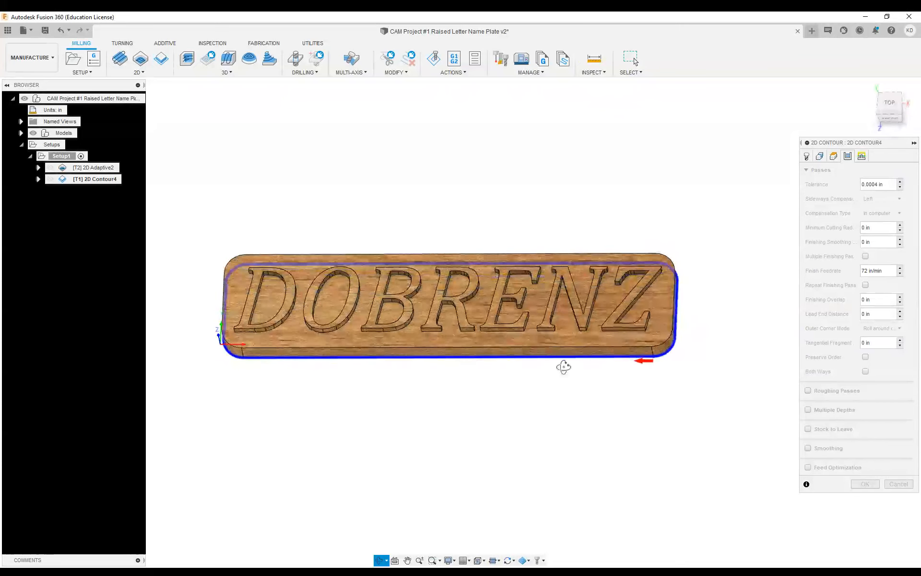
shift+middle_drag(564, 367, 643, 334)
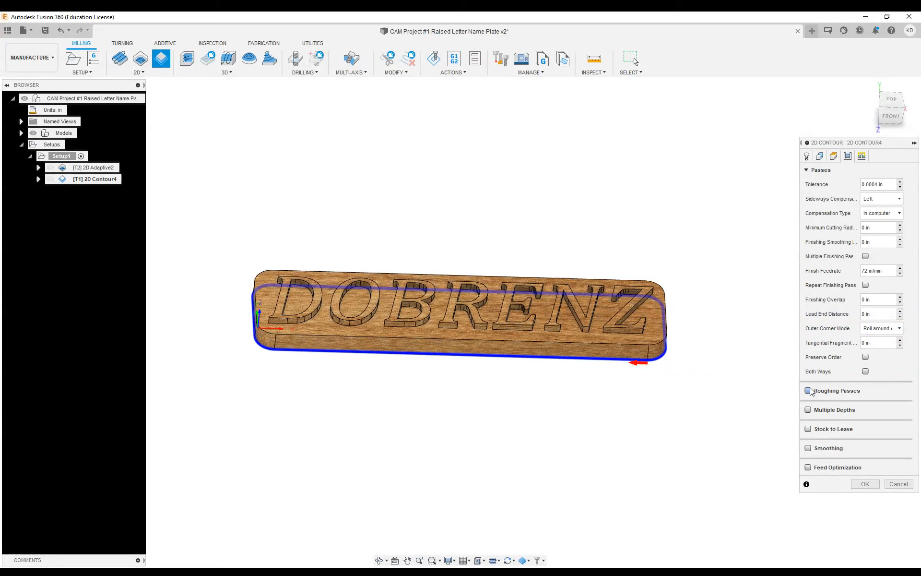
click(809, 410)
scroll(861, 362, down, 2)
scroll(860, 362, down, 2)
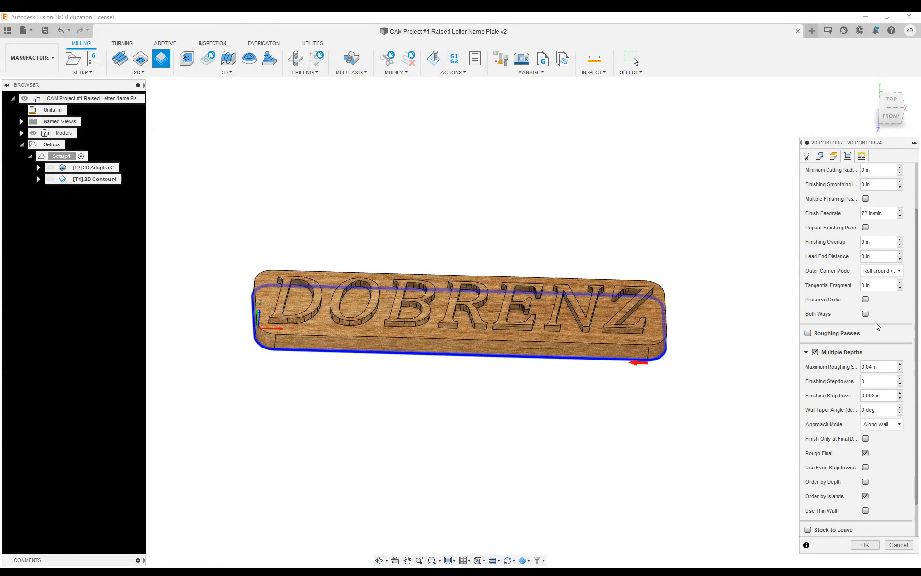
drag(885, 367, 850, 368)
key(BackSpace)
scroll(888, 439, down, 1)
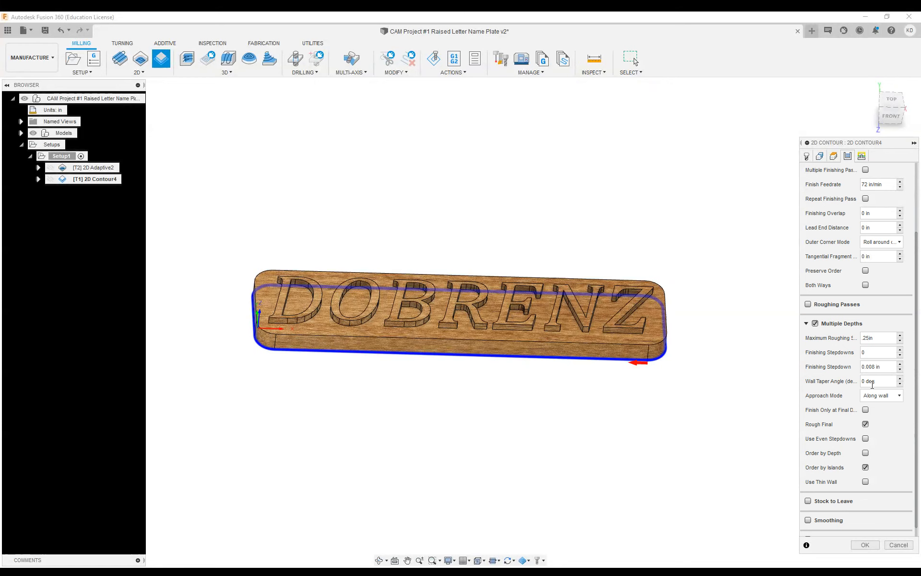
scroll(871, 387, down, 1)
scroll(830, 317, up, 2)
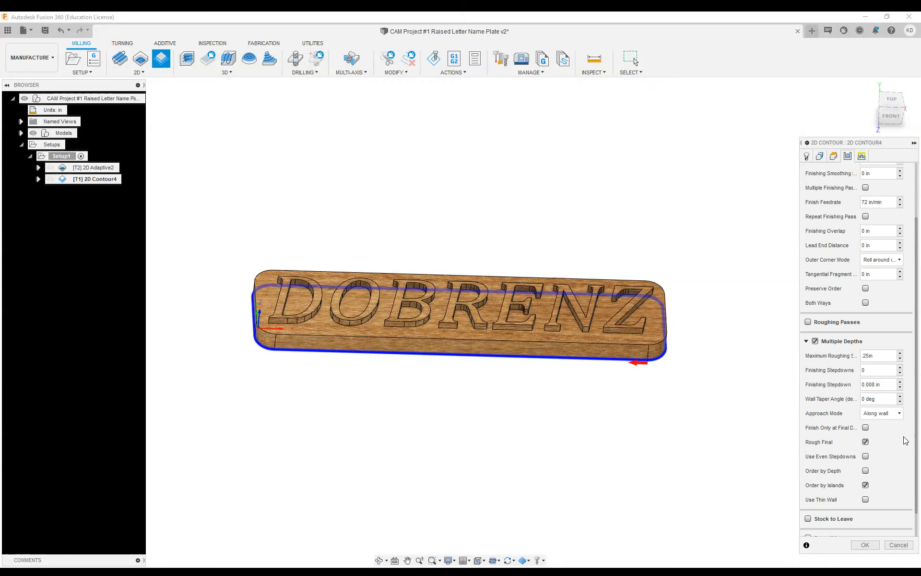
scroll(867, 460, up, 2)
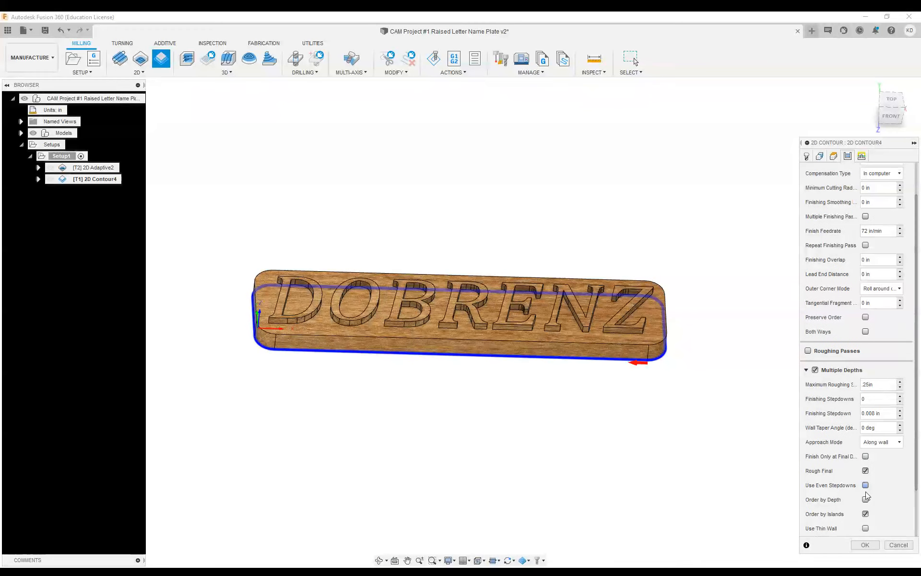
scroll(892, 490, down, 2)
scroll(892, 490, up, 2)
- Set the linking safe distance to 0.2 in, enable ramp entry, and generate the 2D Contour toolpath
click(863, 157)
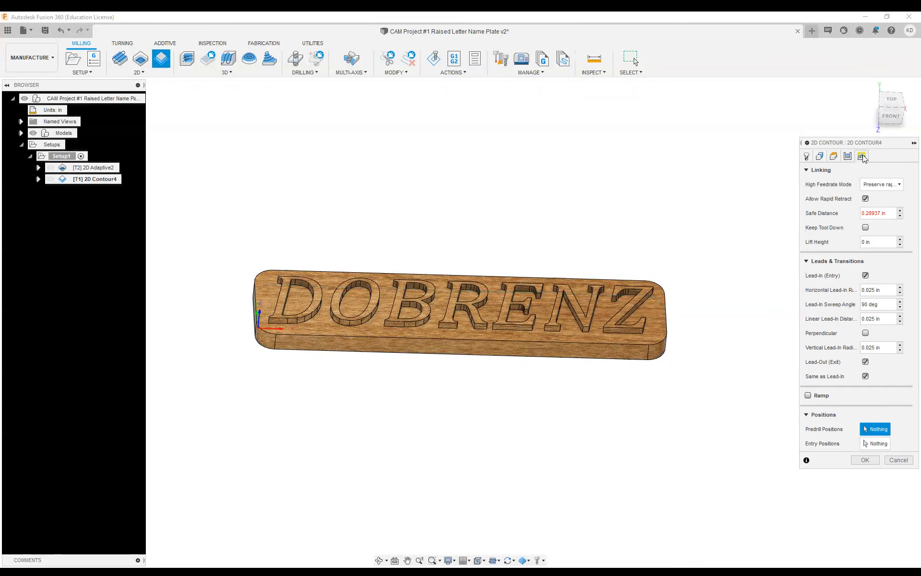
triple_click(889, 214)
key(BackSpace)
double_click(869, 214)
key(BackSpace)
click(809, 396)
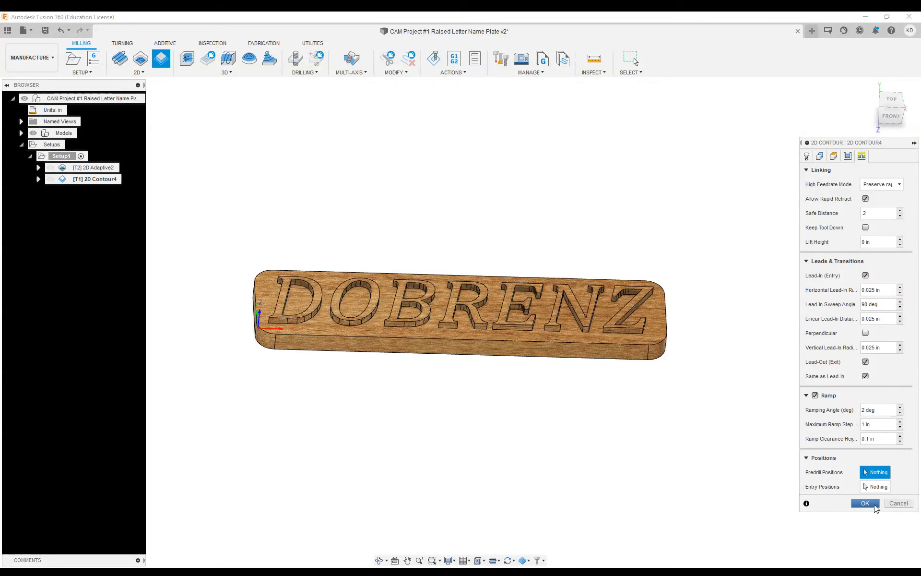
click(866, 503)
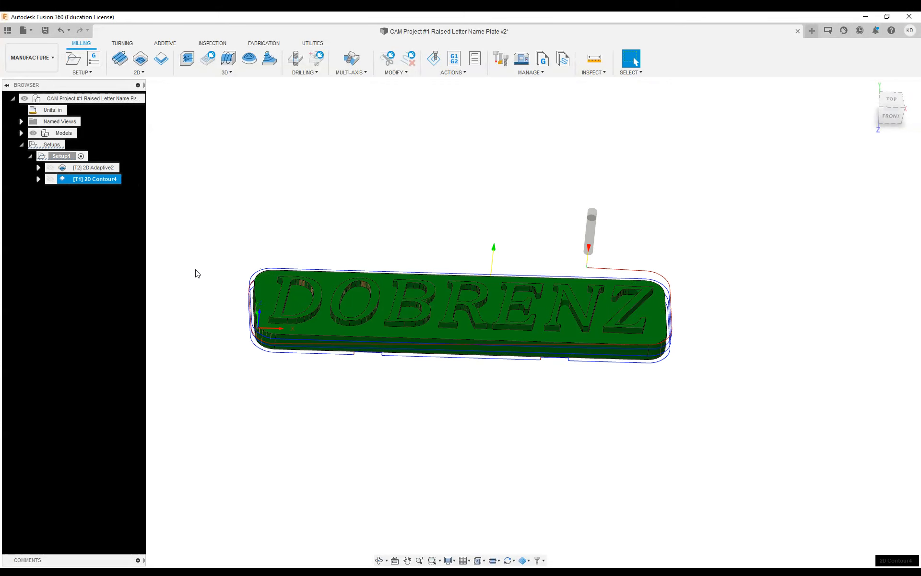
- Inspect the generated 2D Contour toolpath around the name plate from several sides, including its depth passes, ramp entry and tab lifts
mouse_move(652, 333)
shift+middle_down()
mouse_move(640, 290)
mouse_move(552, 308)
mouse_move(621, 300)
shift+middle_up()
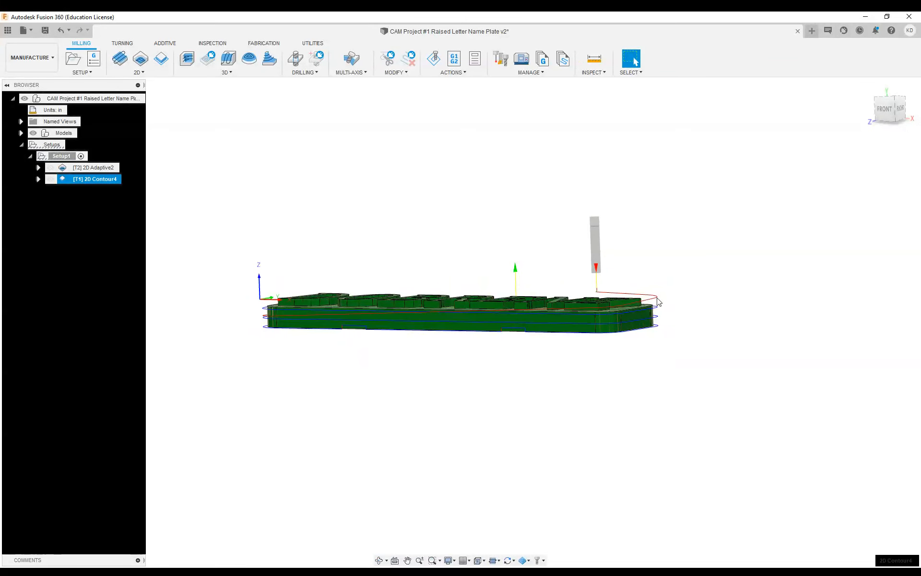
shift+middle_drag(390, 316, 661, 271)
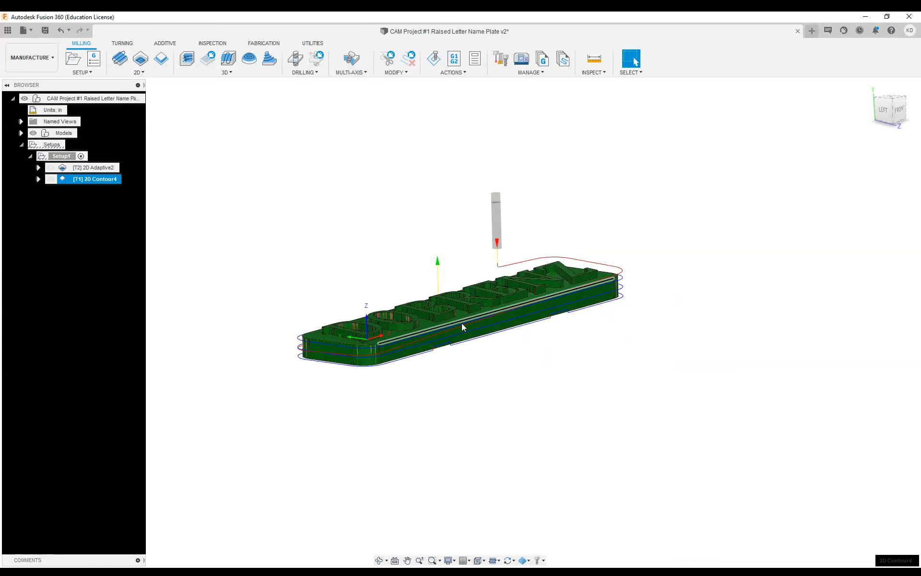
shift+middle_drag(374, 350, 426, 341)
shift+middle_drag(341, 321, 582, 206)
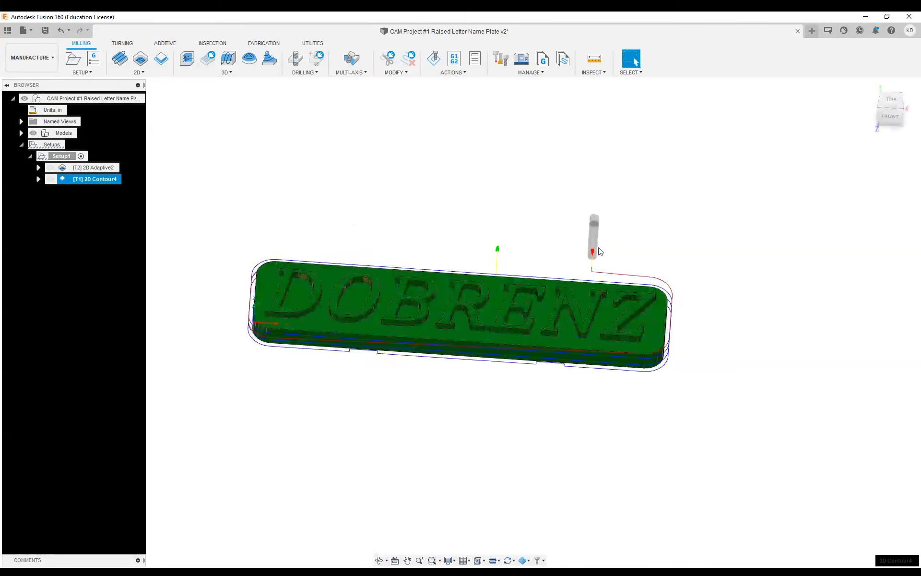
mouse_move(529, 339)
shift+middle_down()
mouse_move(551, 307)
mouse_move(535, 329)
mouse_move(534, 371)
mouse_move(526, 321)
shift+middle_up()
click(224, 160)
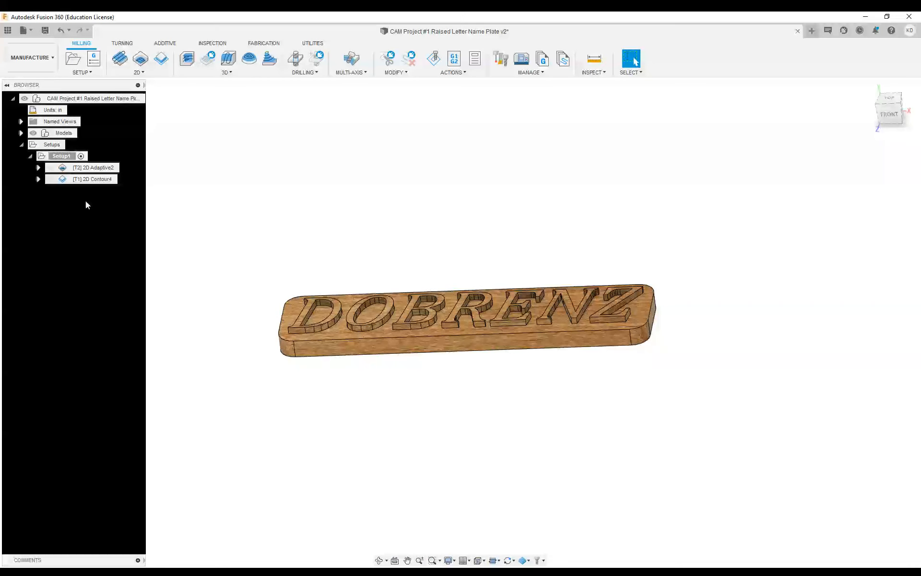
click(91, 179)
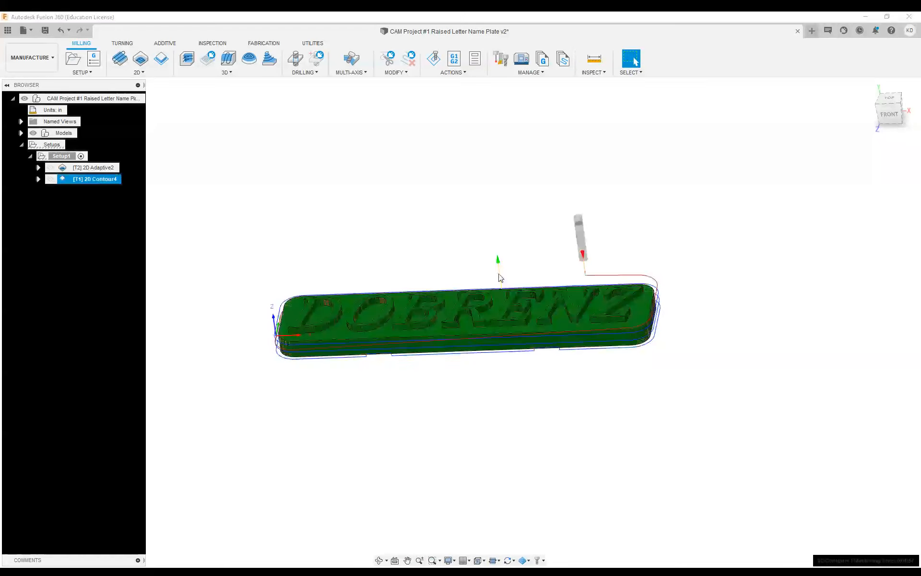
shift+middle_drag(675, 324, 419, 244)
shift+middle_drag(417, 327, 424, 260)
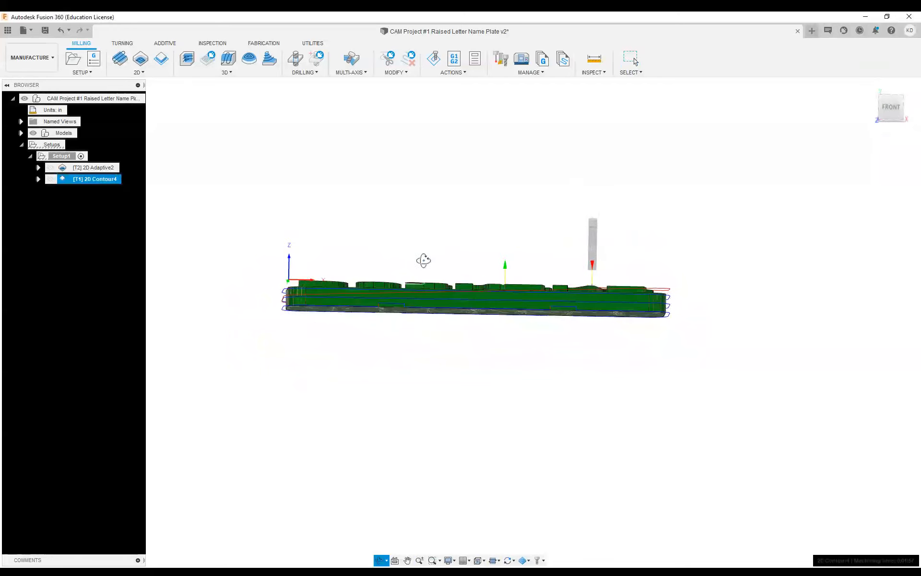
scroll(548, 304, up, 5)
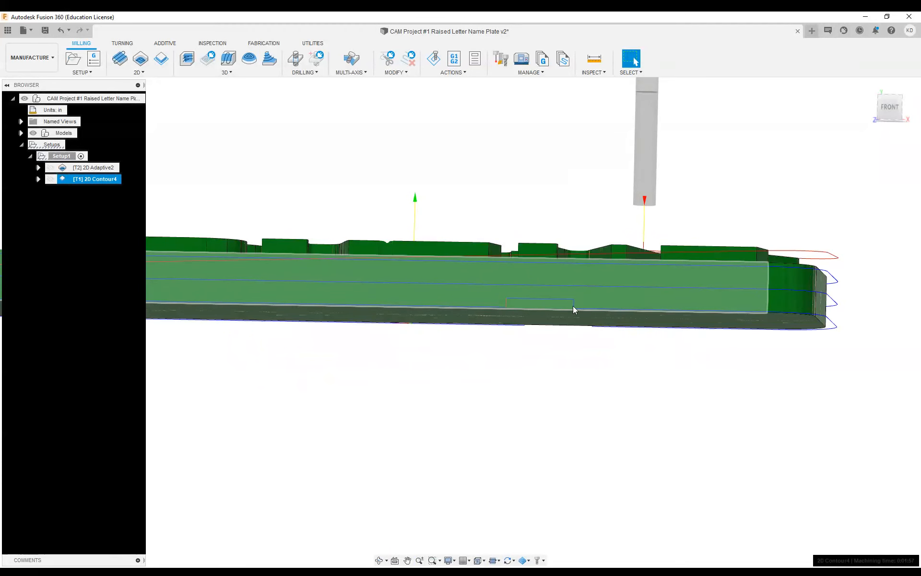
middle_drag(470, 309, 698, 311)
scroll(503, 293, down, 3)
shift+middle_drag(505, 291, 469, 324)
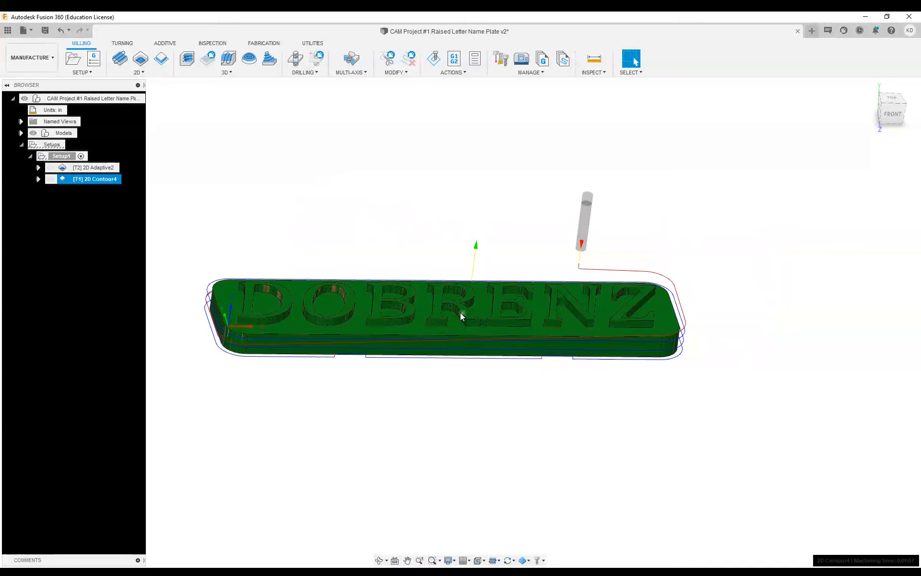